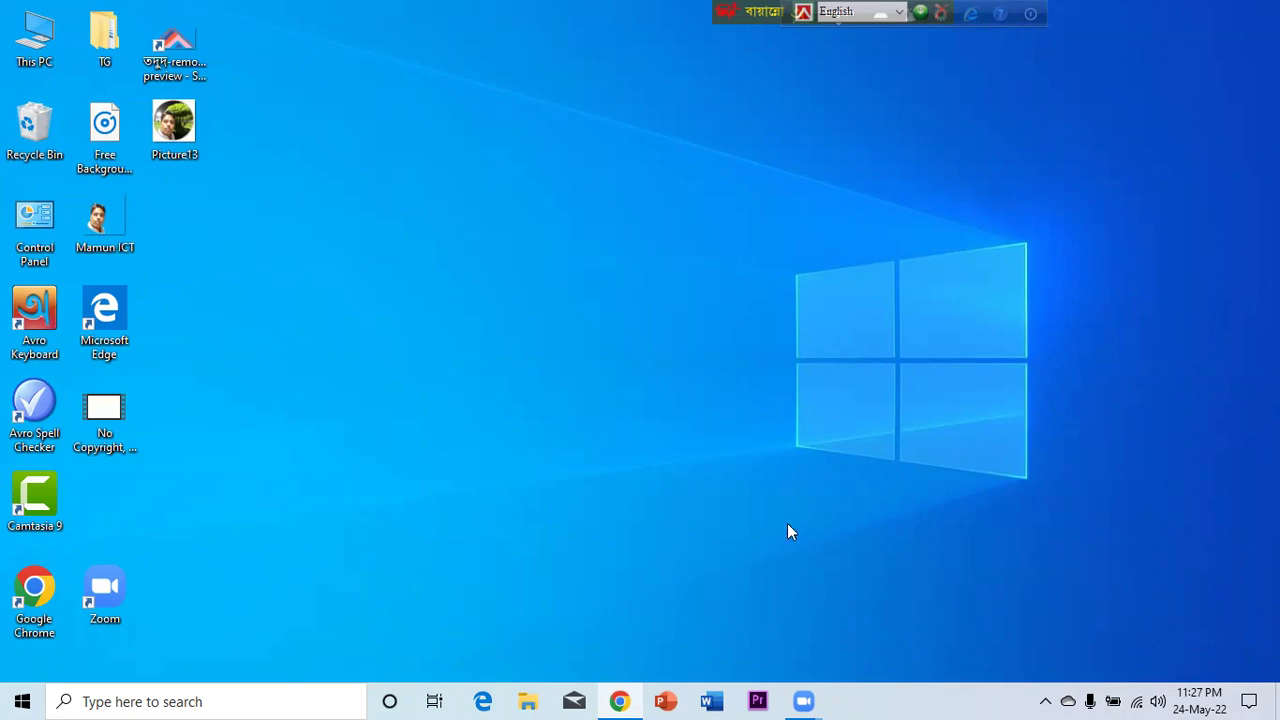
Open the channel's newest upload (School Learning Mamun) and select its full URL in the address bar.
{"action": "left_click", "coordinate": [622, 700]}
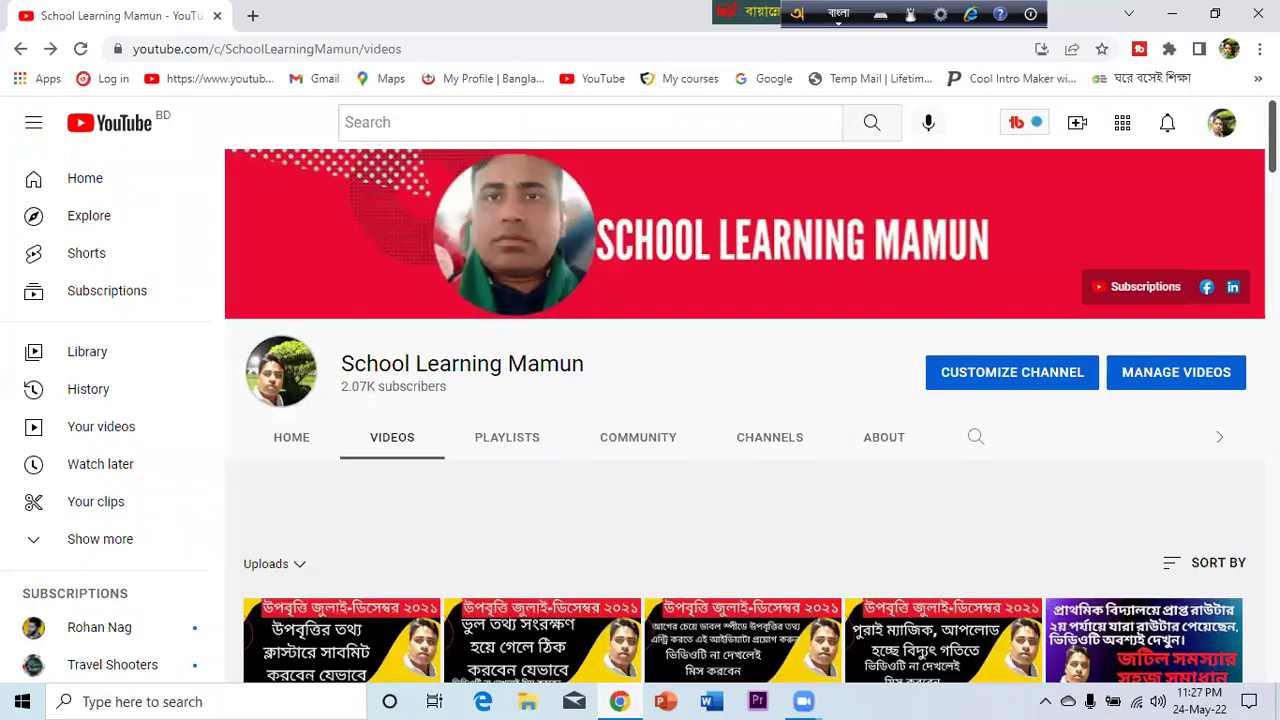
{"action": "scroll", "coordinate": [745, 450], "scroll_direction": "down", "scroll_amount": 3}
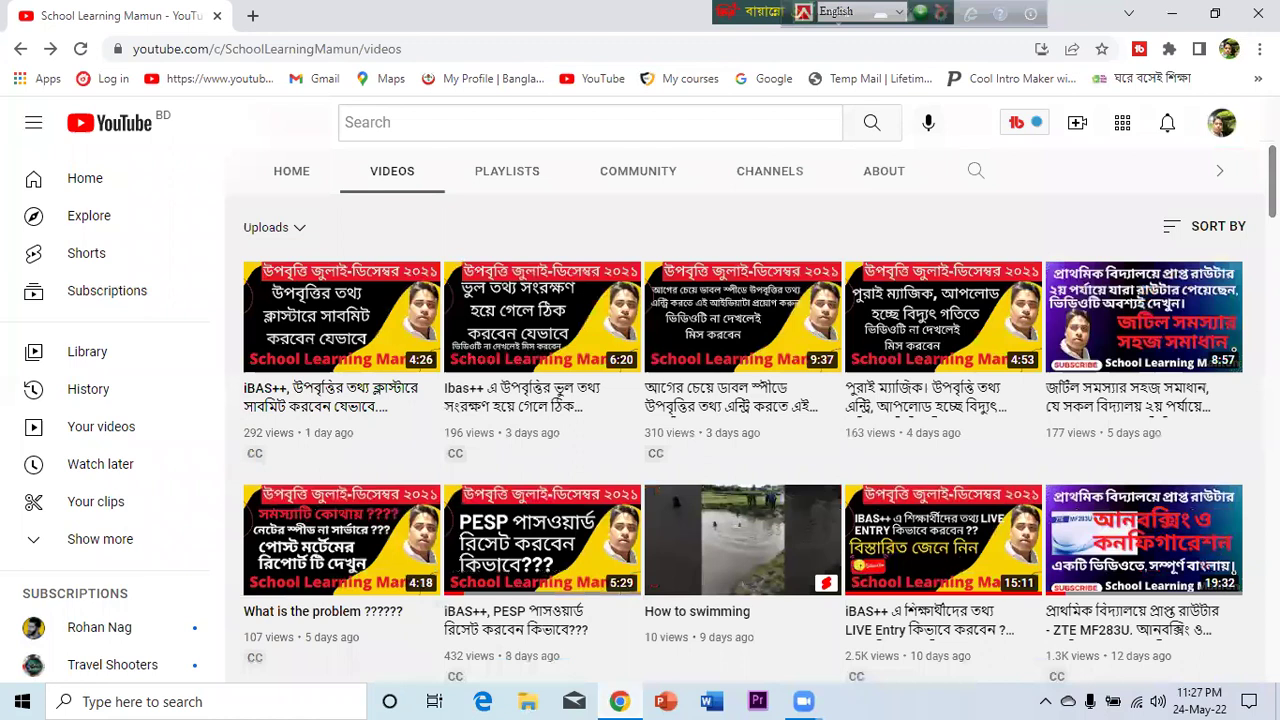
{"action": "scroll", "coordinate": [745, 450], "scroll_direction": "up", "scroll_amount": 1}
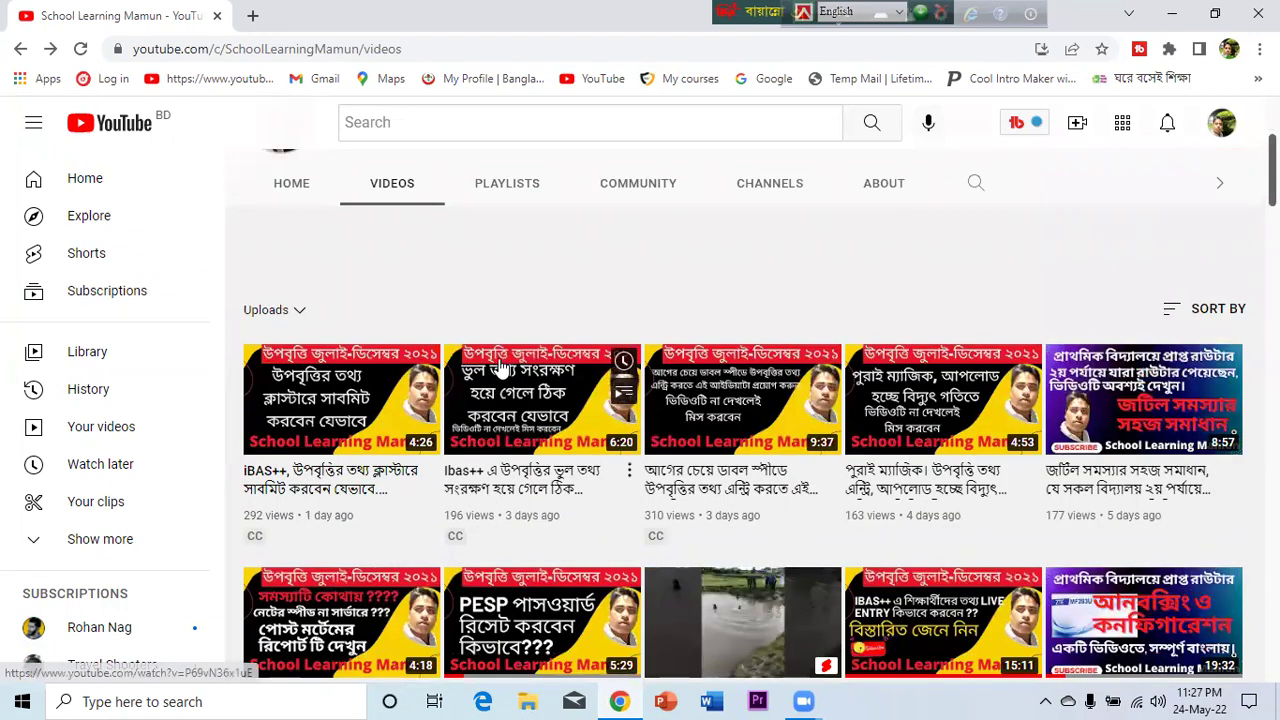
{"action": "mouse_move", "coordinate": [341, 316]}
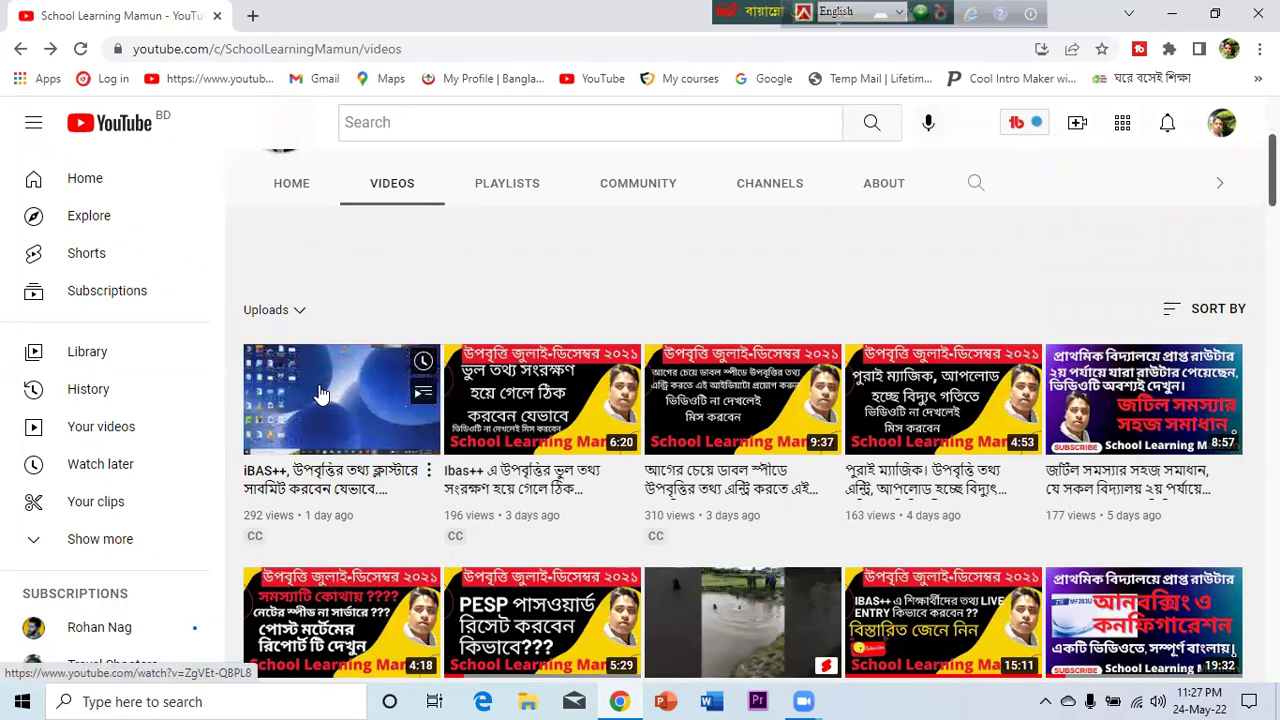
{"action": "left_click", "coordinate": [320, 395]}
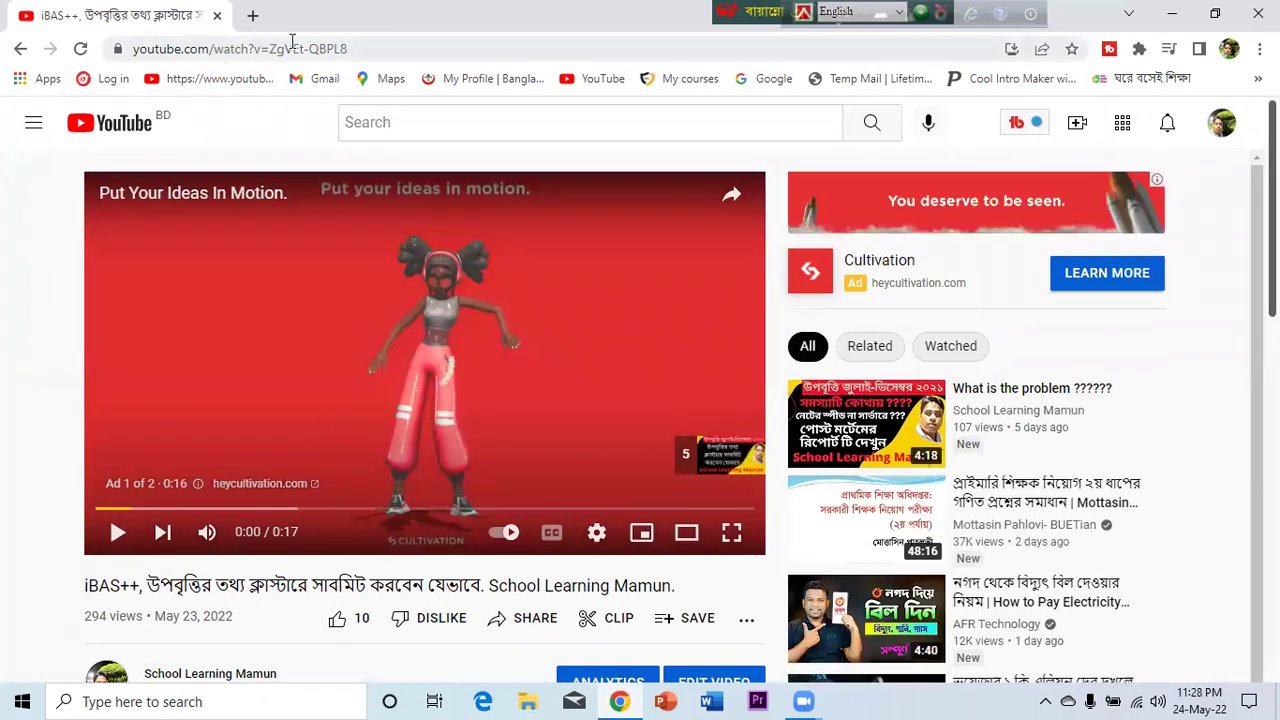
{"action": "left_click", "coordinate": [348, 45]}
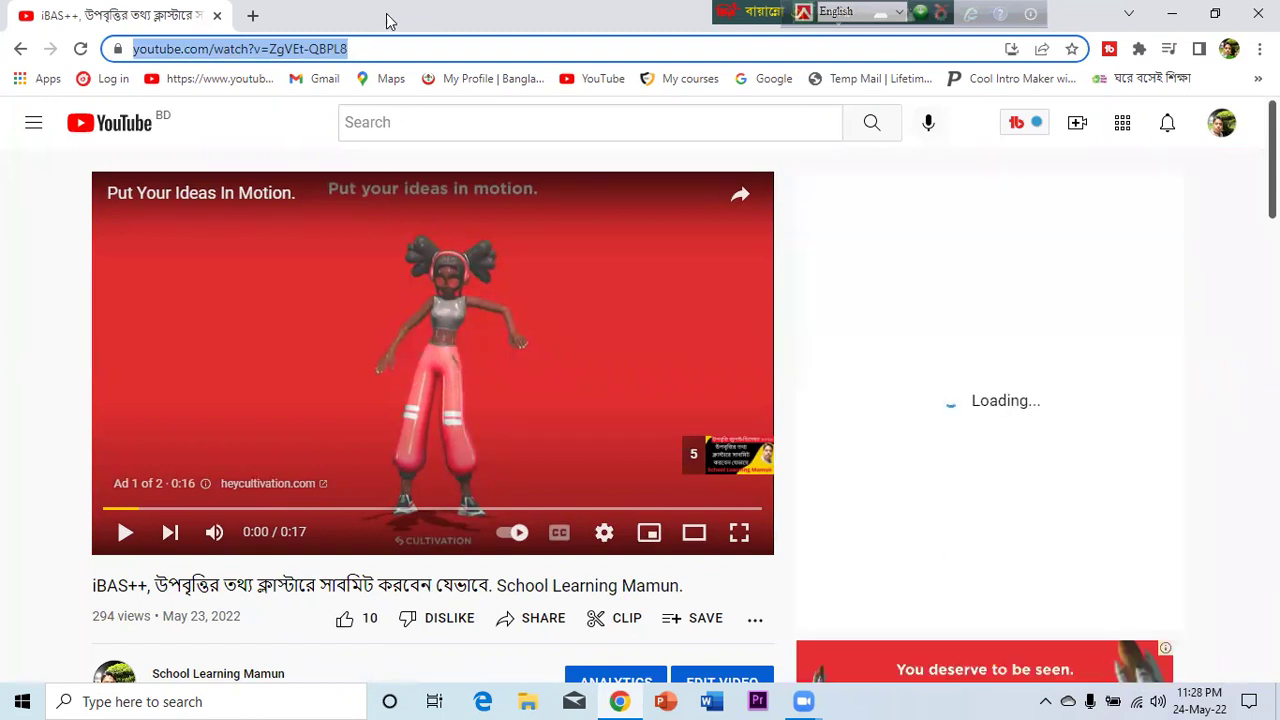
In a new tab, switch the keyboard from Bangla to English and go to y2mate.com.
{"action": "left_click", "coordinate": [252, 15]}
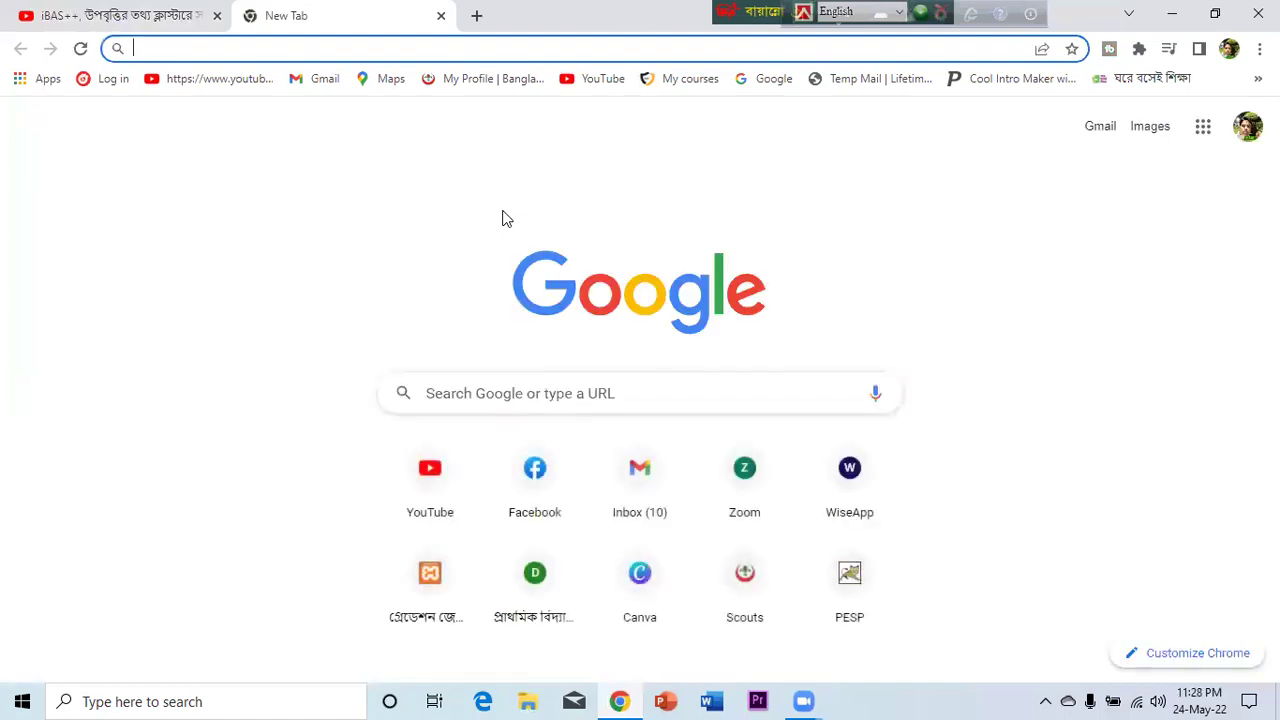
{"action": "type", "text": "y2"}
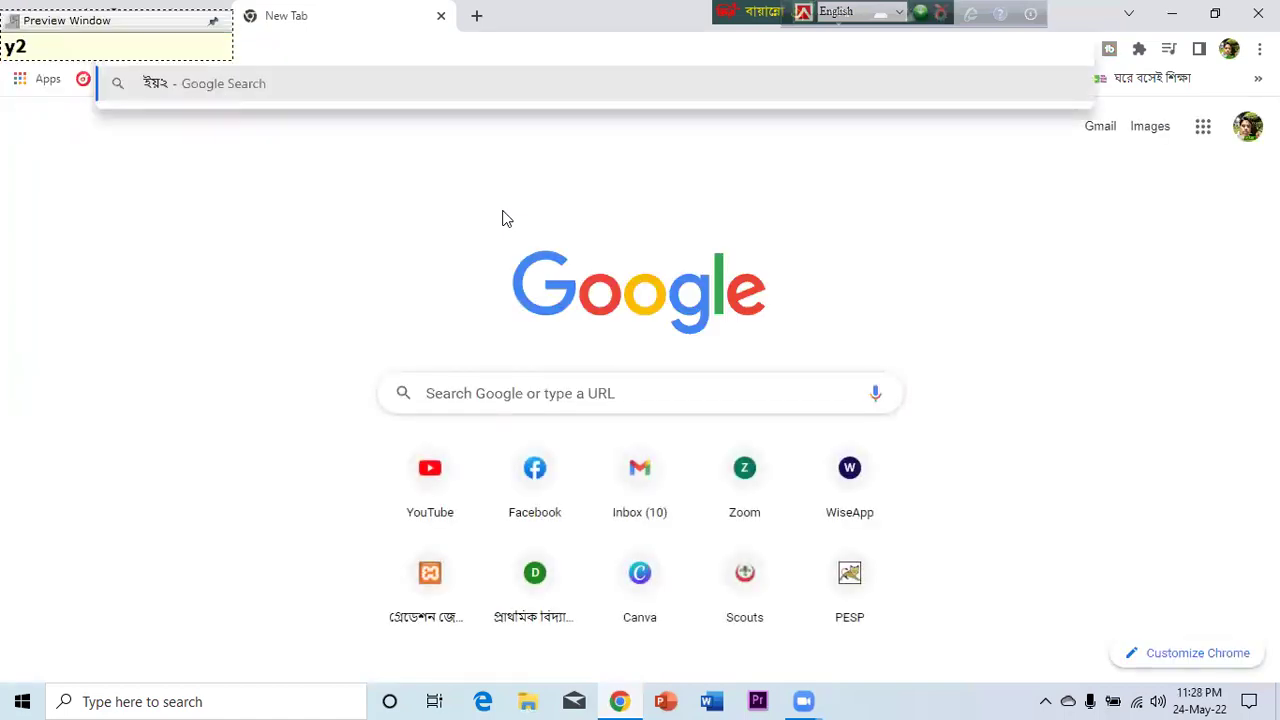
{"action": "key", "text": "BackSpace"}
{"action": "key", "text": "BackSpace"}
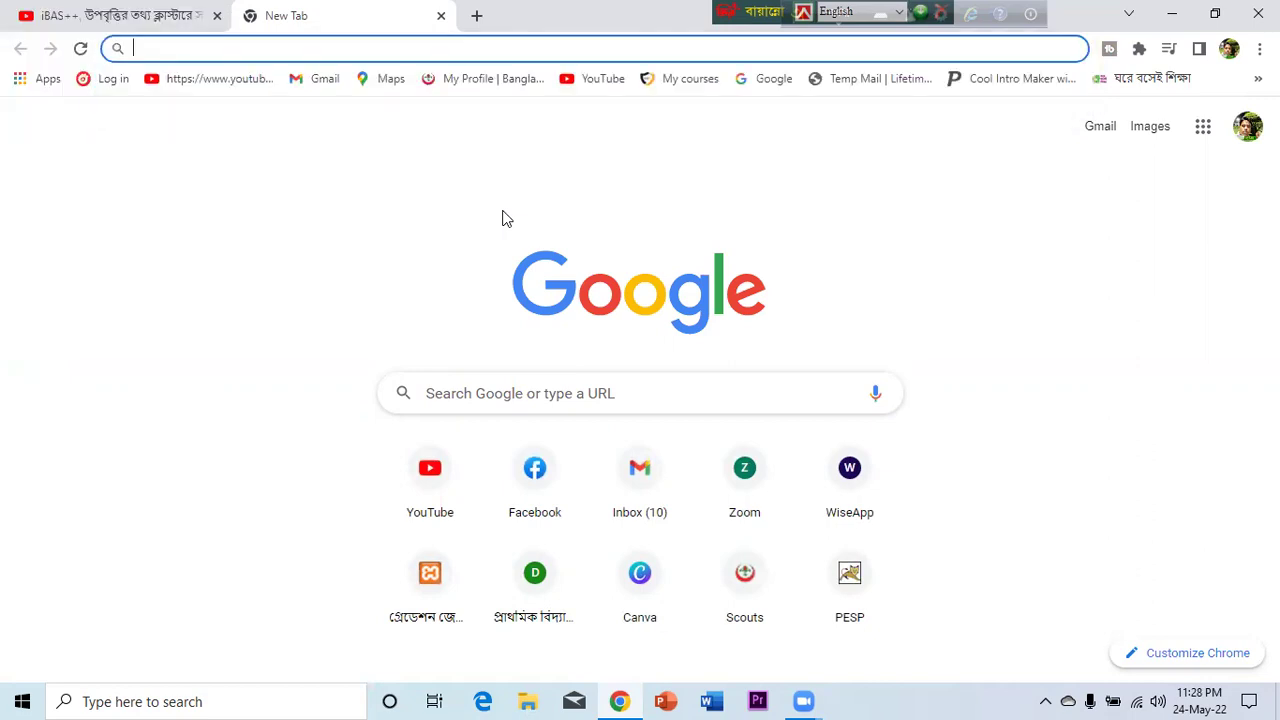
{"action": "left_click", "coordinate": [838, 13]}
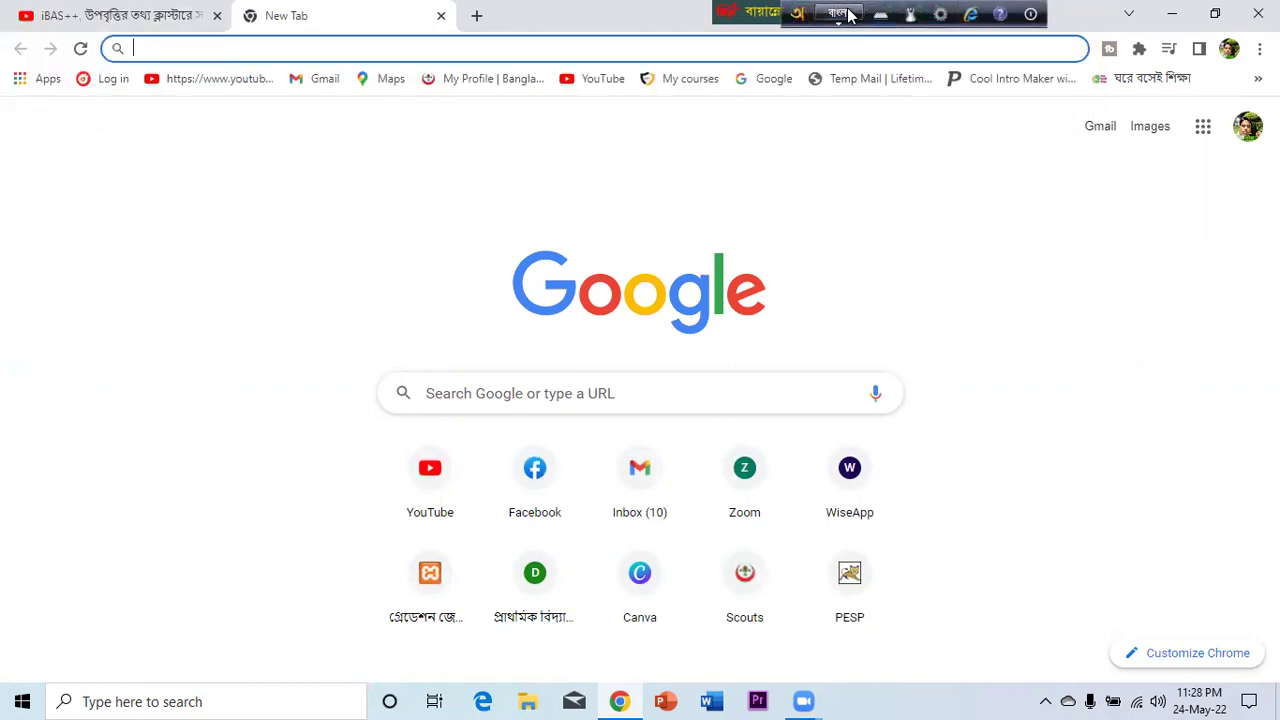
{"action": "left_click", "coordinate": [393, 49]}
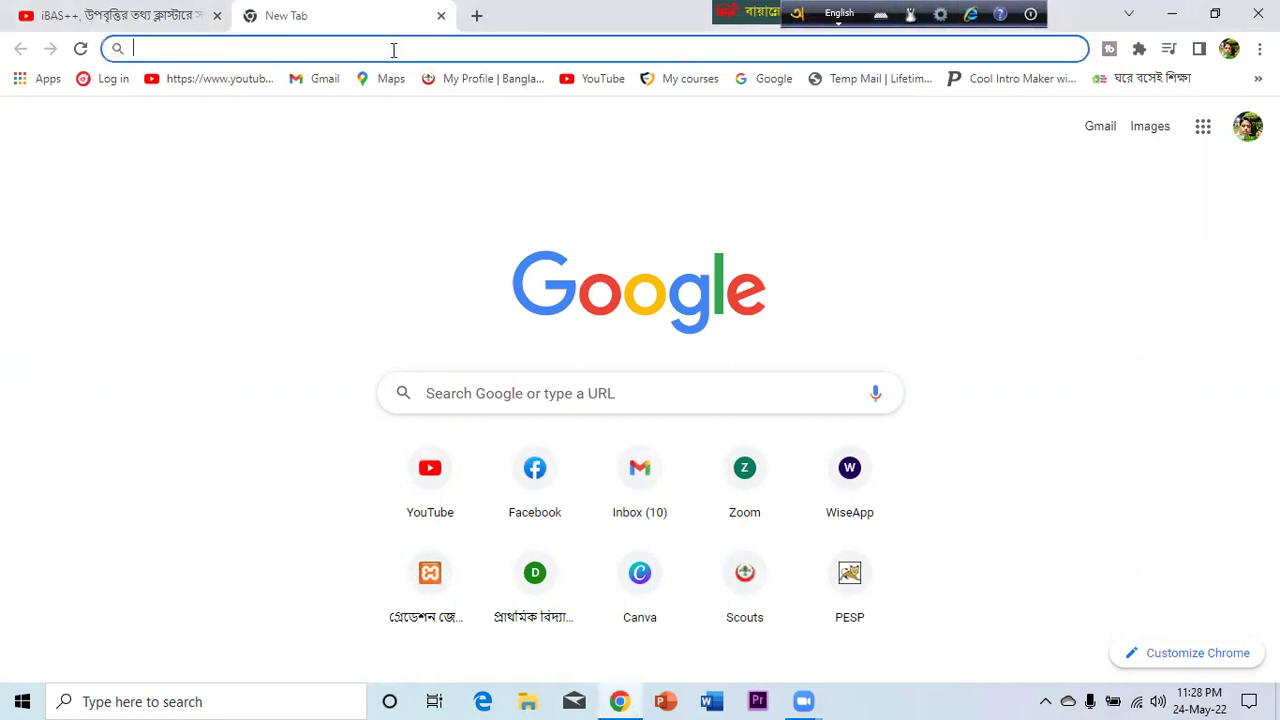
{"action": "type", "text": "y2mate"}
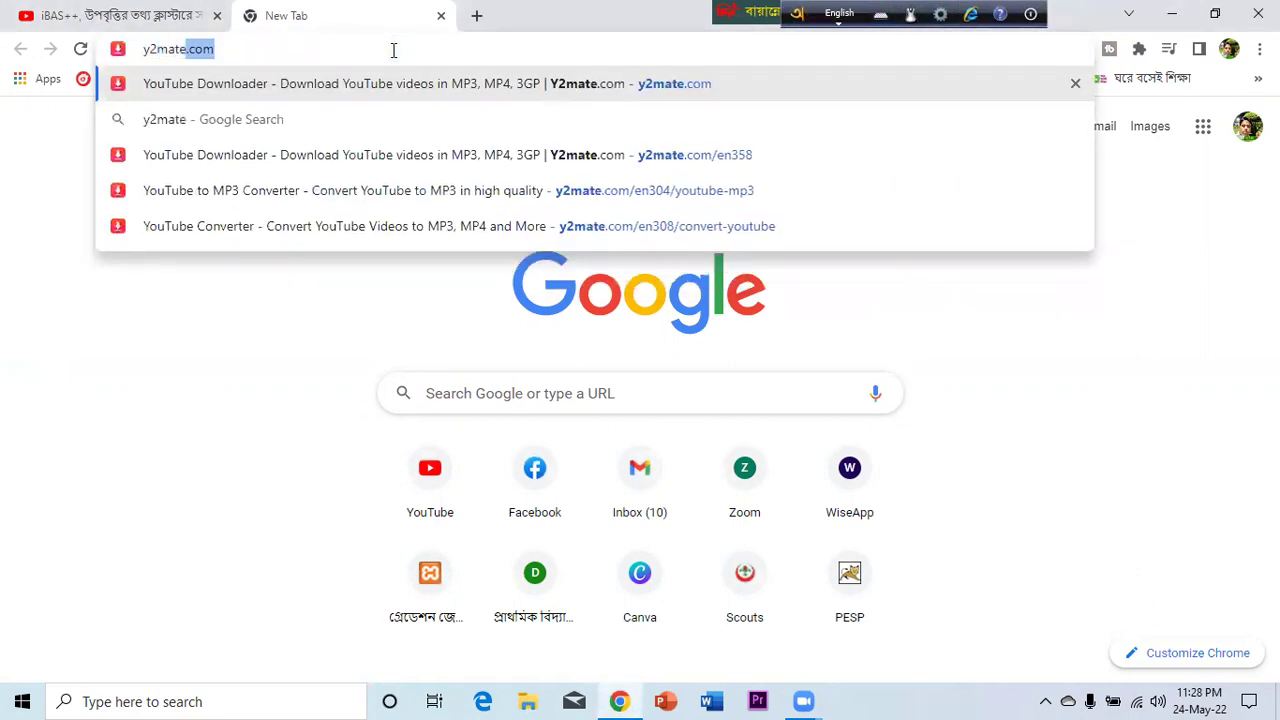
{"action": "type", "text": ".c"}
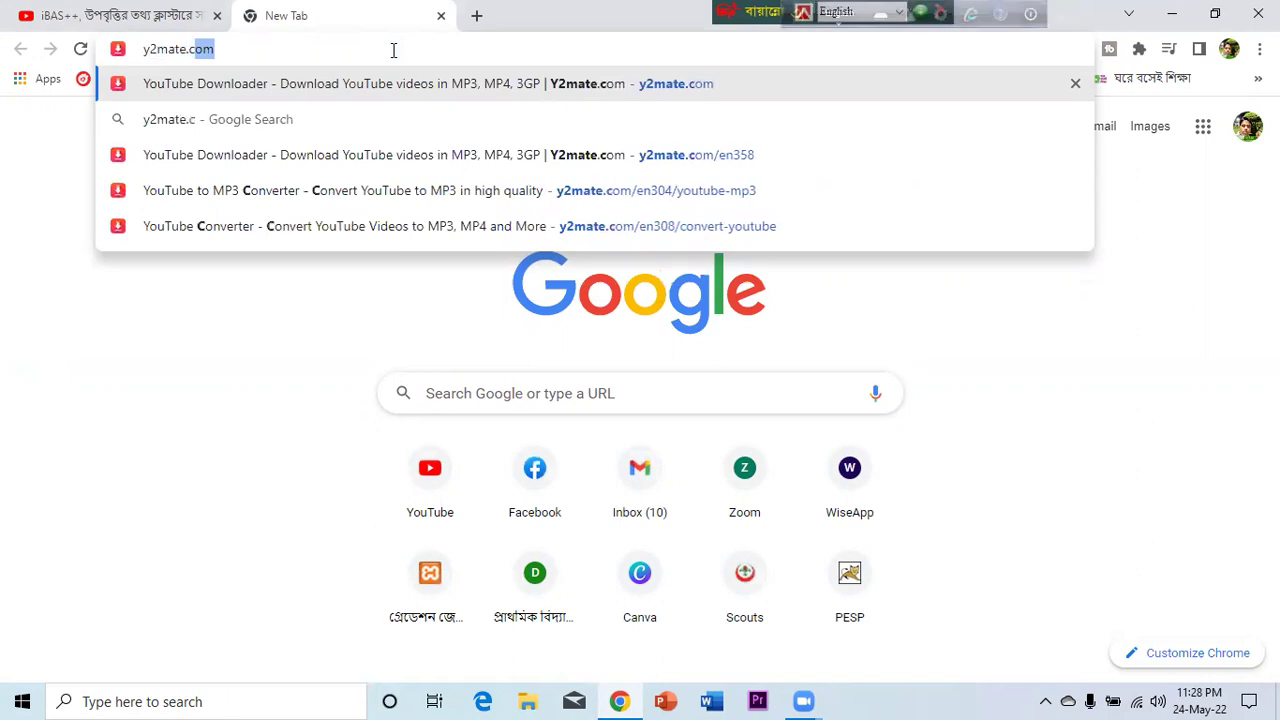
{"action": "type", "text": "om"}
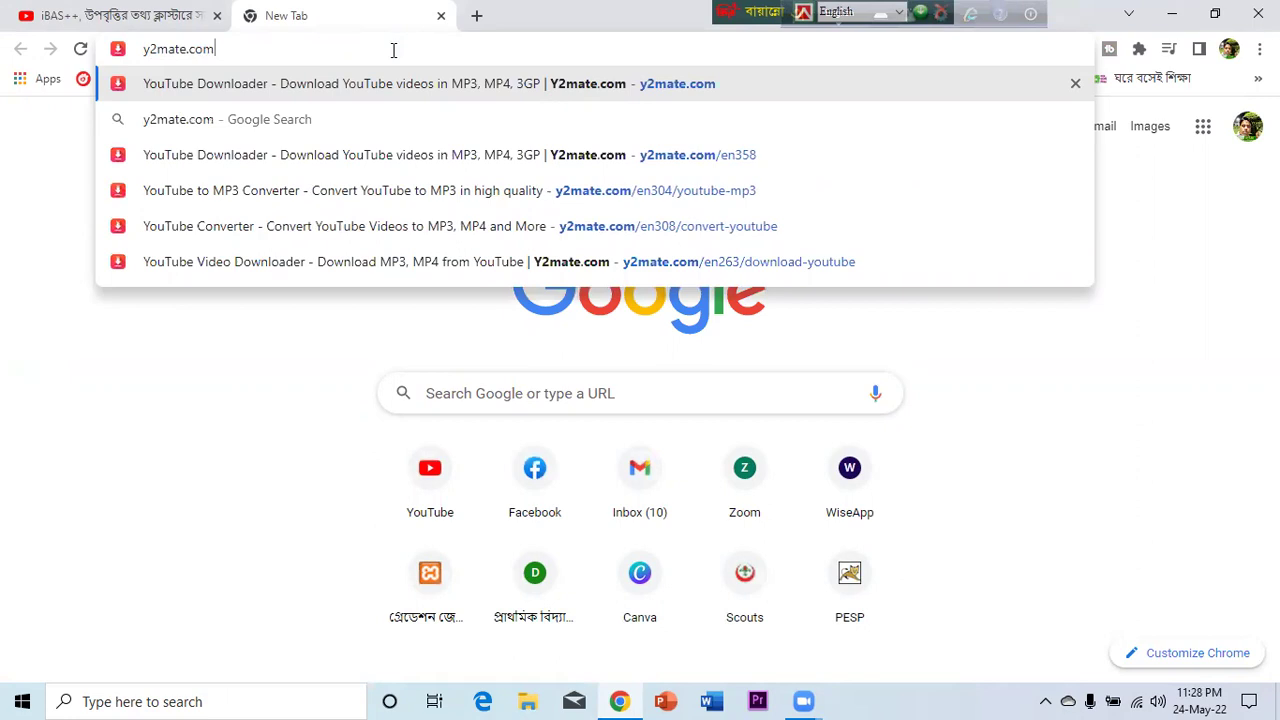
{"action": "key", "text": "Return"}
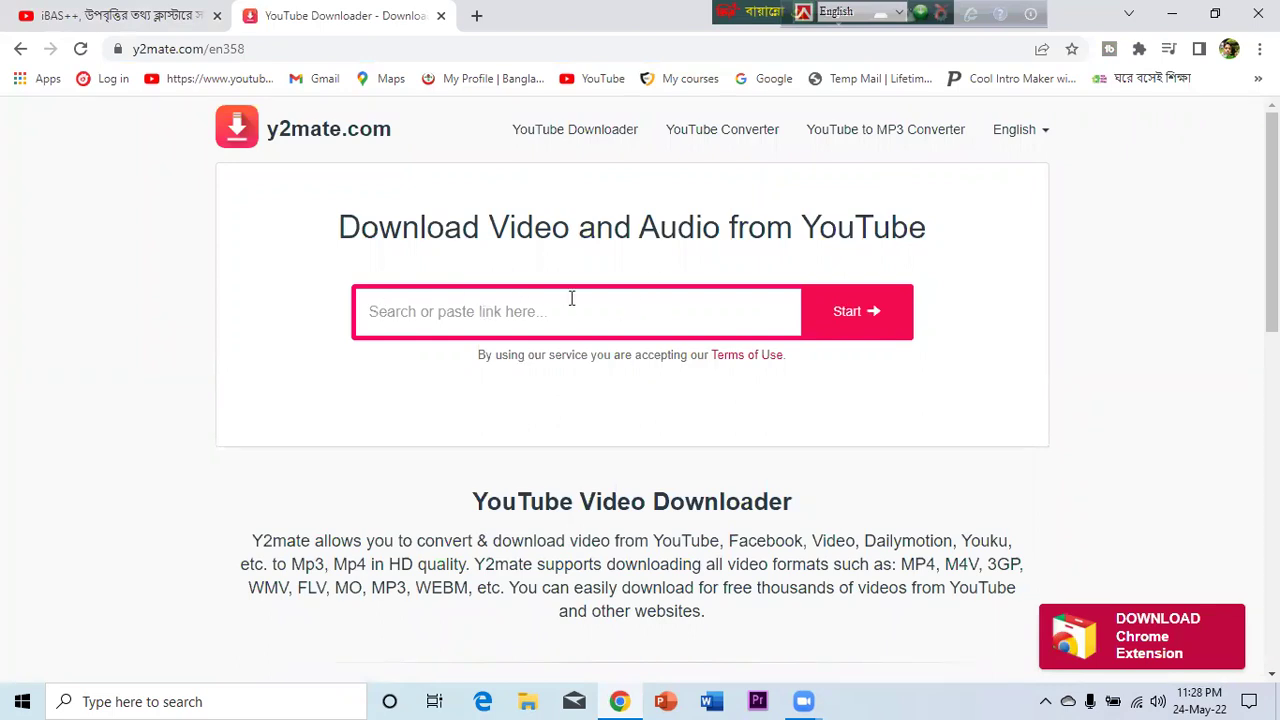
Paste the YouTube link into y2mate's search box, dismiss the notification prompt, and scroll to the 720p/480p/360p options.
{"action": "left_click", "coordinate": [603, 304]}
{"action": "type", "text": "https://www.youtube.com/watch?v=ZgVEt-QBPL8"}
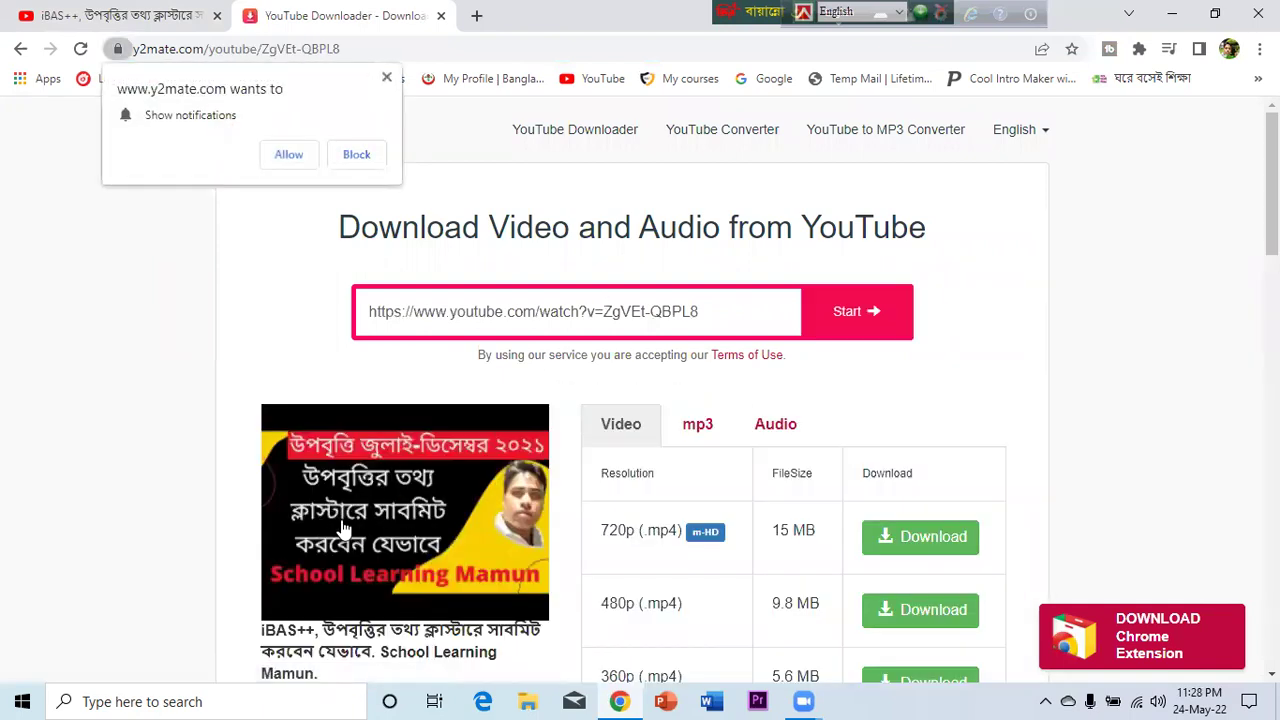
{"action": "left_click", "coordinate": [386, 77]}
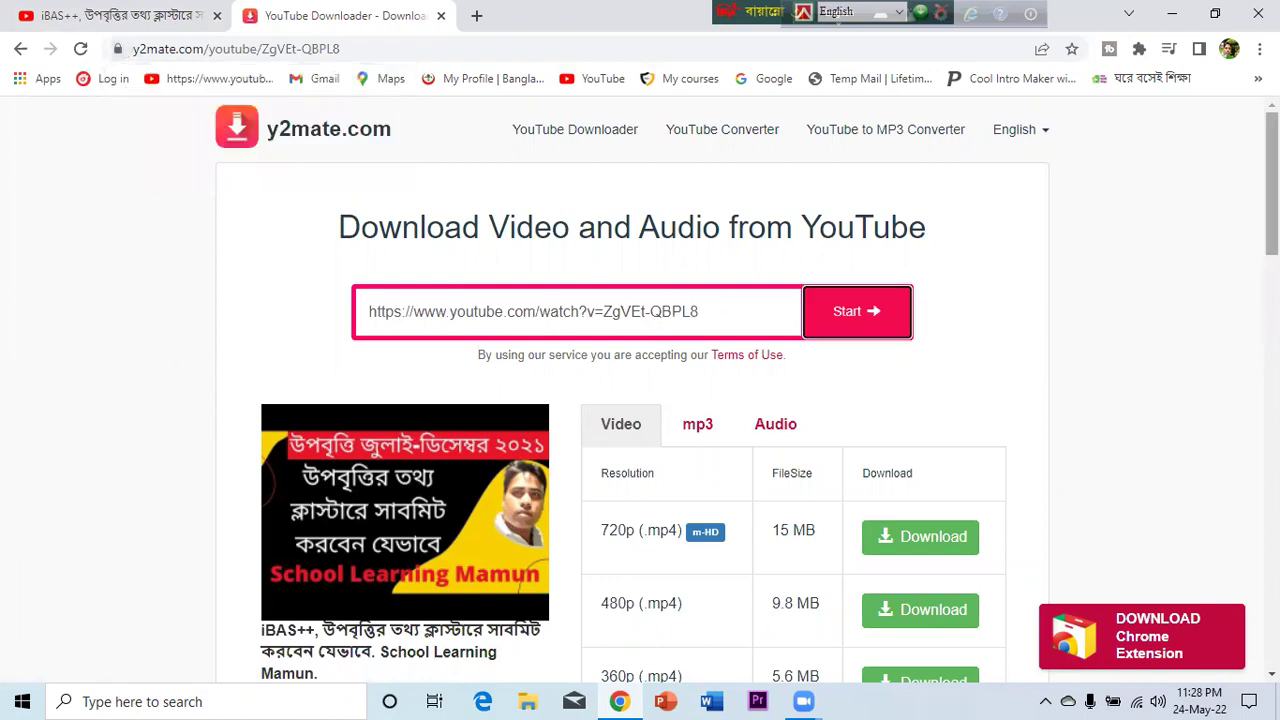
{"action": "scroll", "coordinate": [640, 390], "scroll_direction": "down", "scroll_amount": 3}
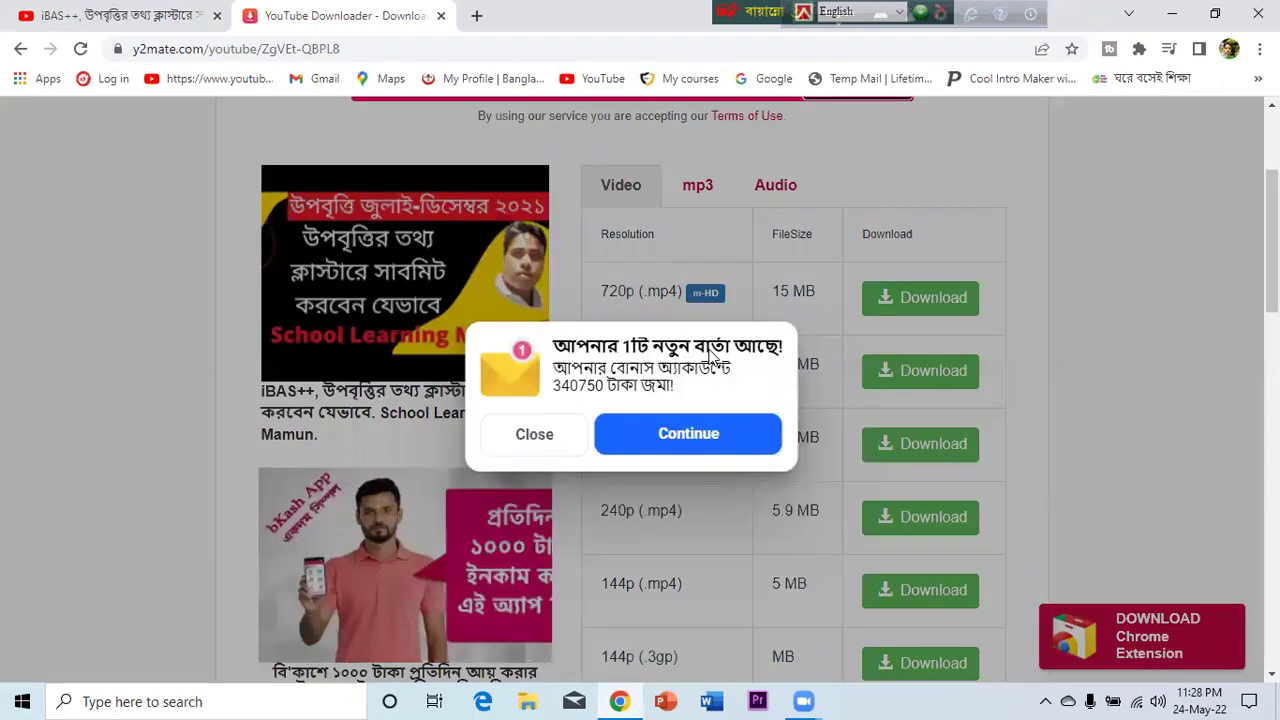
Close the pop-up ad and the Win $20 notification, then download the 360p MP4.
{"action": "left_click", "coordinate": [521, 438]}
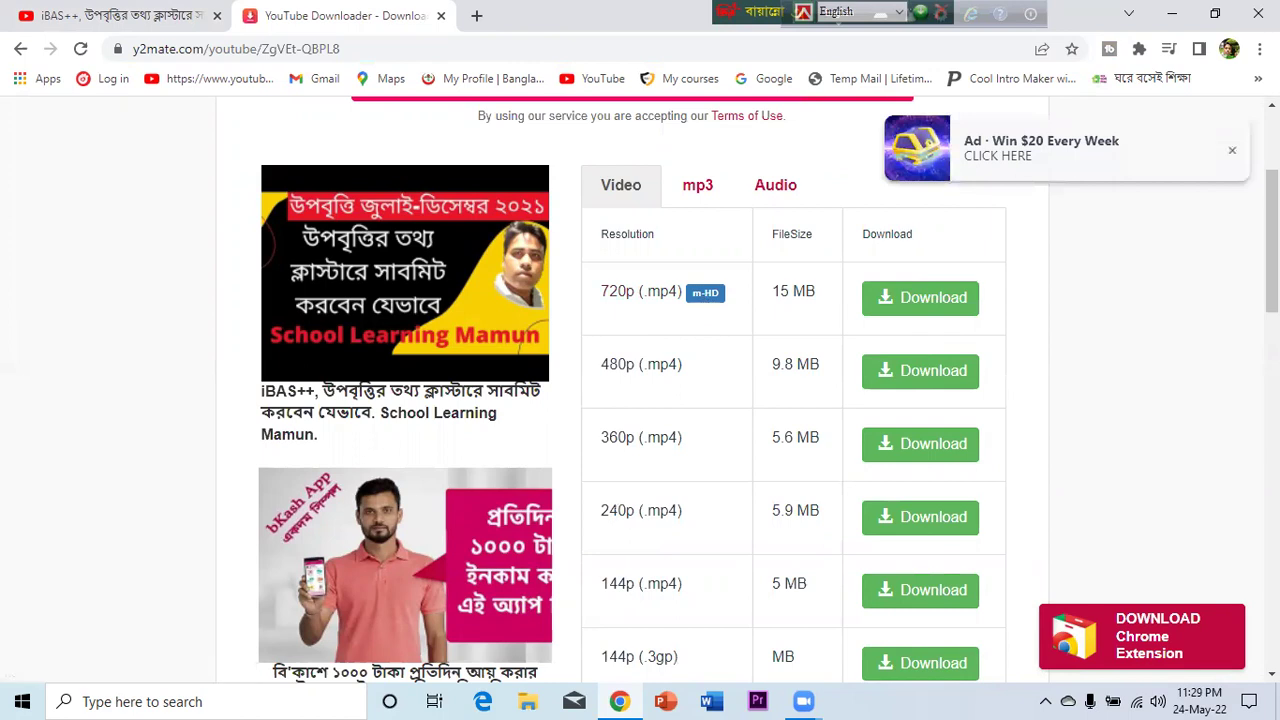
{"action": "left_click", "coordinate": [1233, 152]}
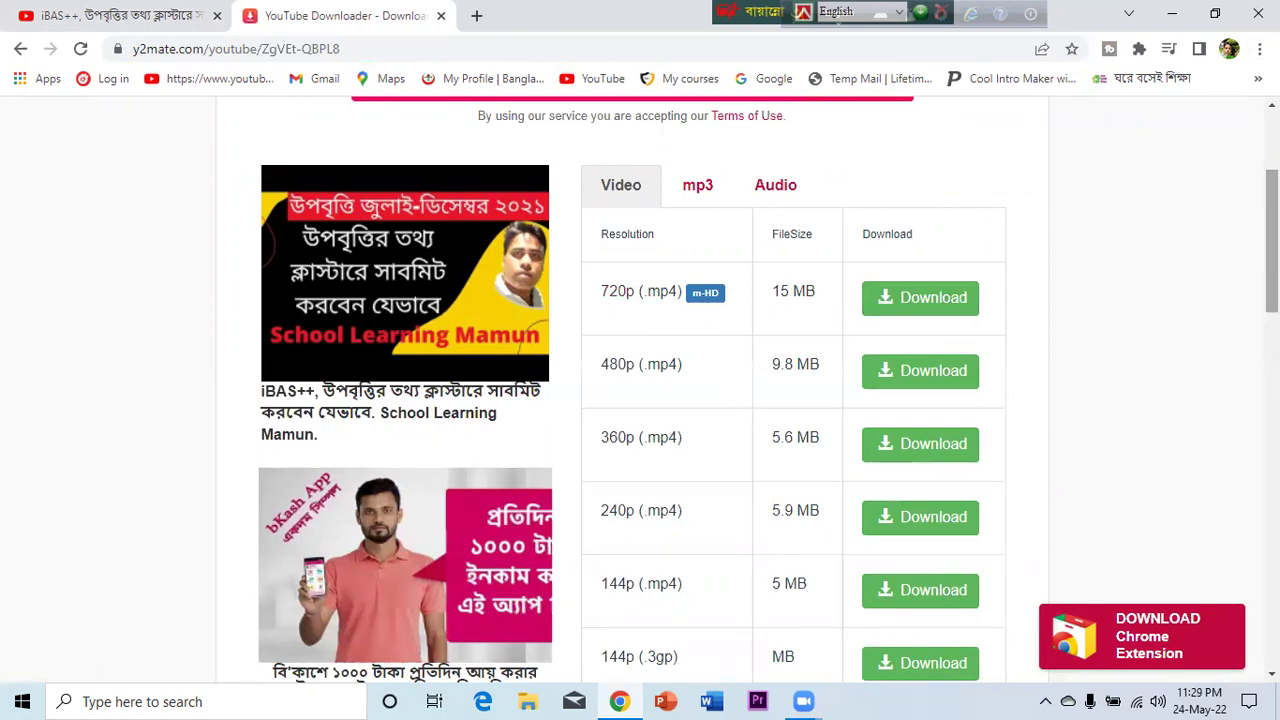
{"action": "scroll", "coordinate": [760, 390], "scroll_direction": "down", "scroll_amount": 2}
{"action": "scroll", "coordinate": [760, 390], "scroll_direction": "up", "scroll_amount": 2}
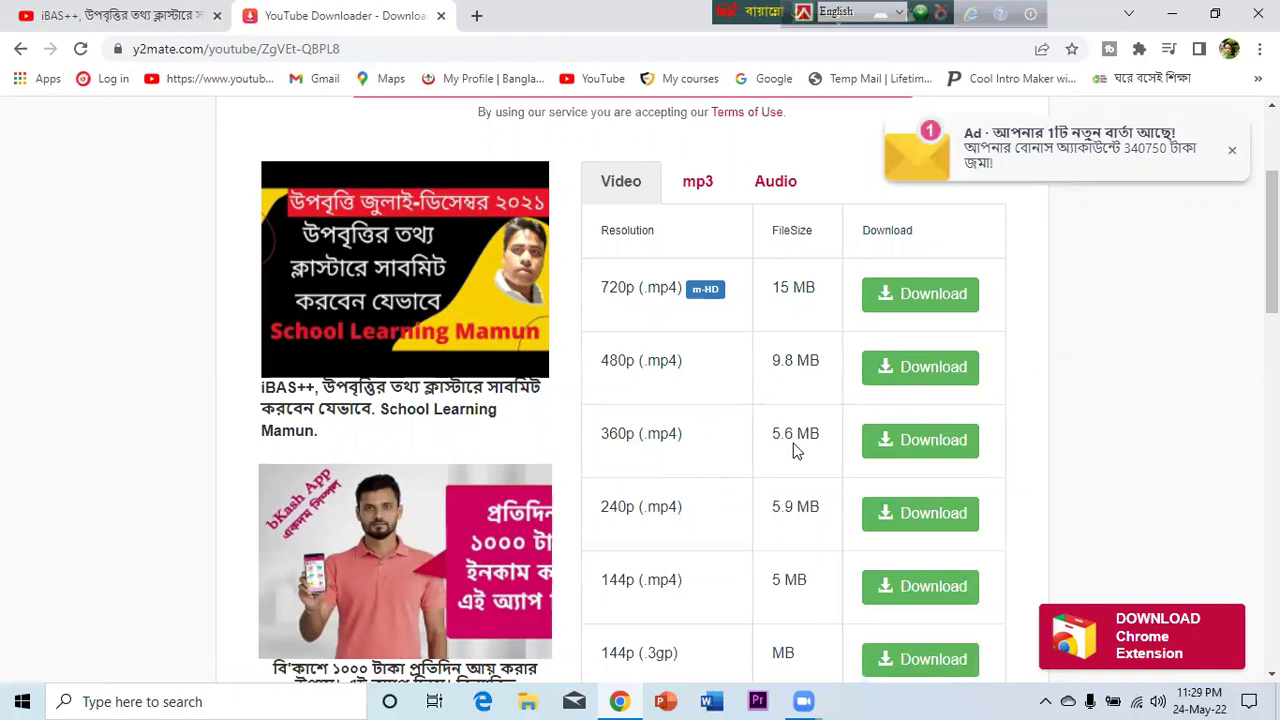
{"action": "left_click", "coordinate": [903, 449]}
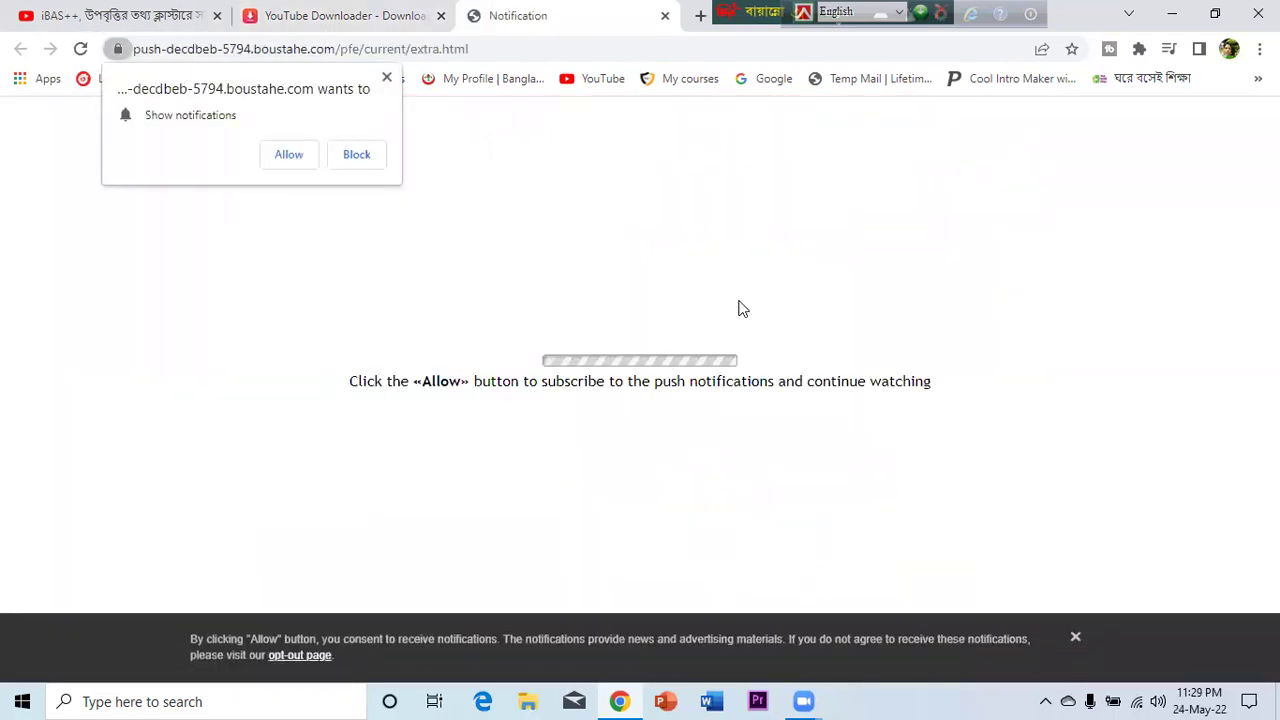
Close the boustahe.com page's Show notifications prompt without choosing Allow or Block.
{"action": "left_click", "coordinate": [387, 79]}
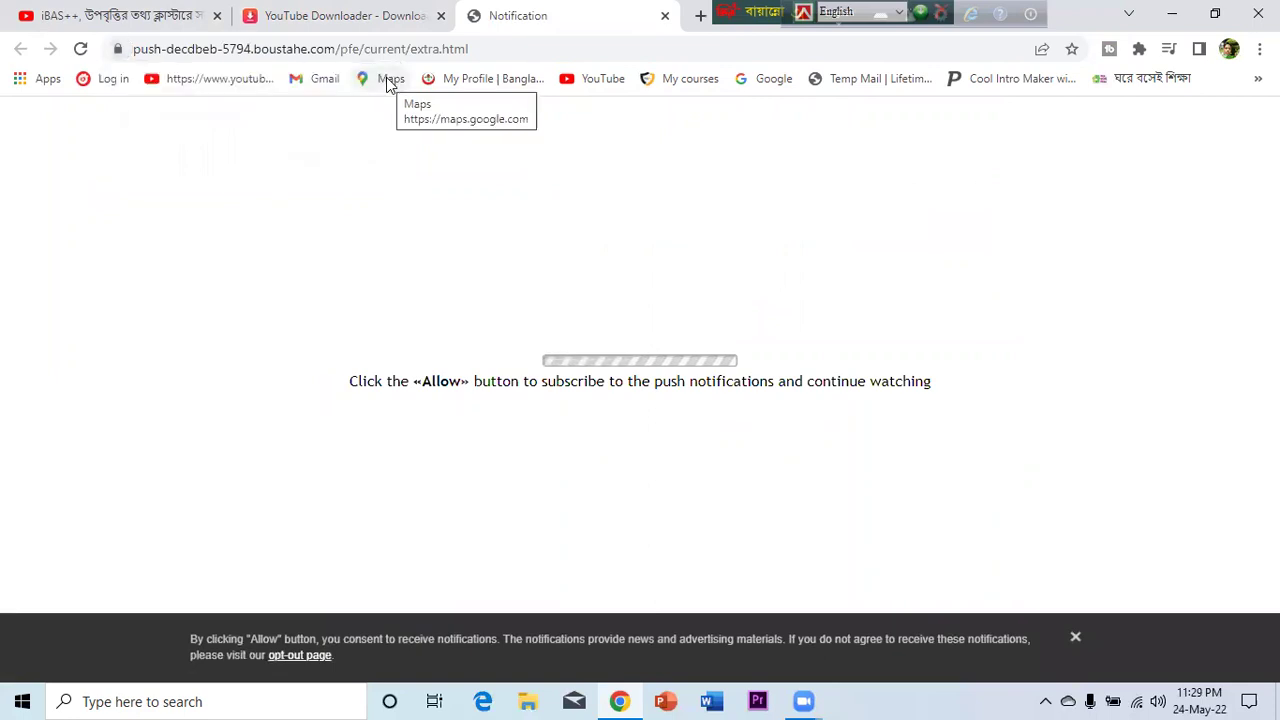